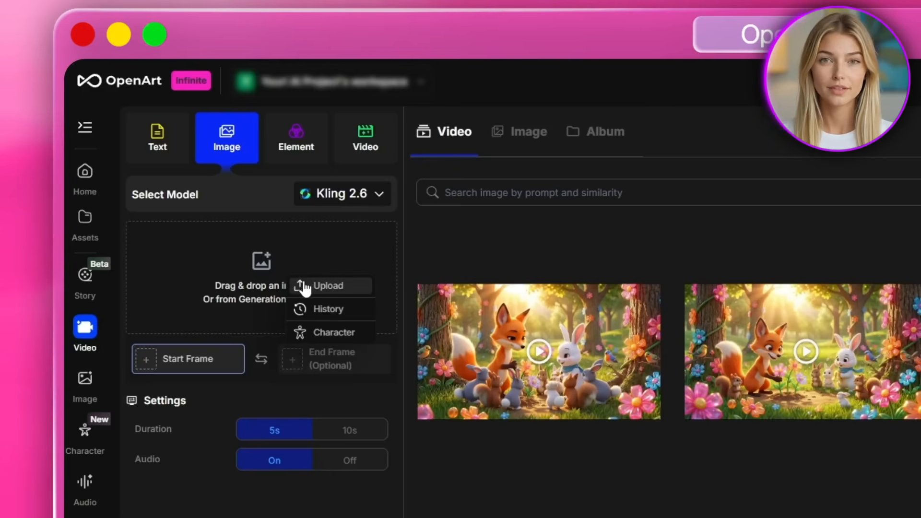
- Generate a 5s Kling 2.6 video of the girl looking around in wonder as fireflies flutter past, using the tree-bakery image as start frame and audio off
double_click(902, 269)
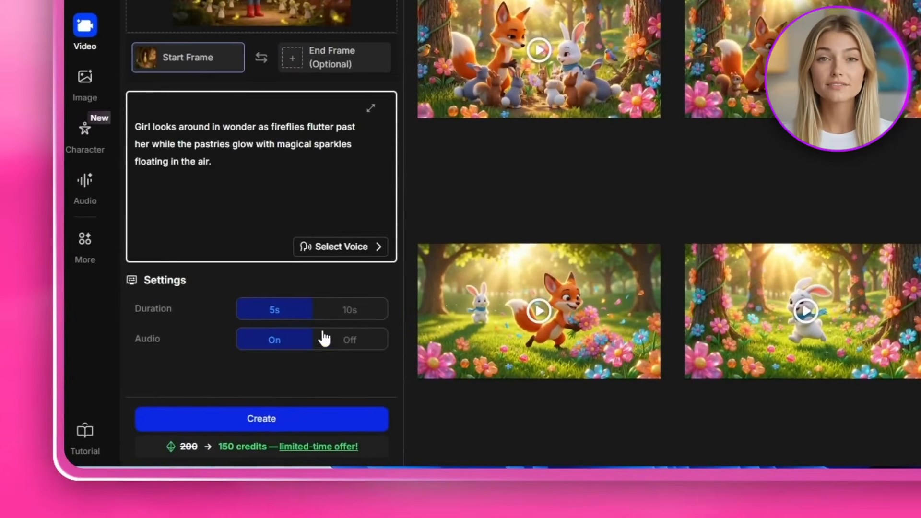
left_click(324, 339)
left_click(261, 418)
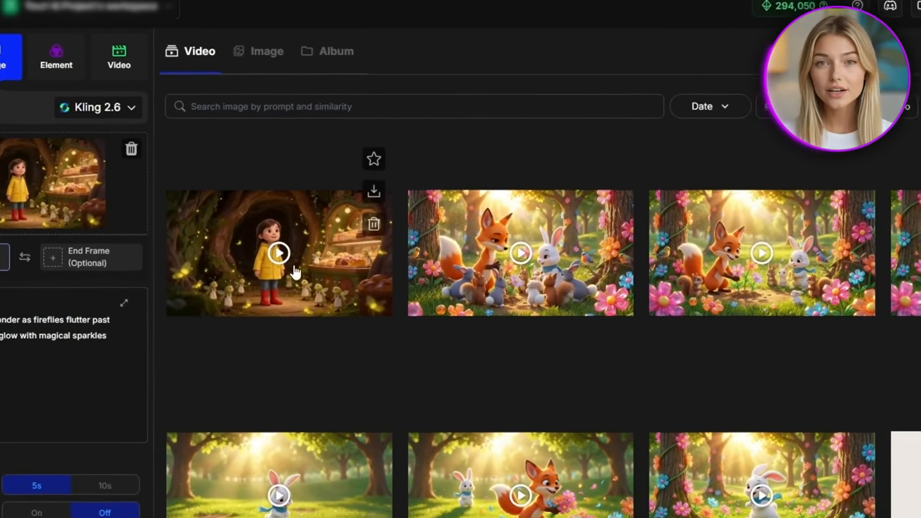
- Generate another video from the same start frame with the prompt "Girl takes a step forward and reaches out toward one of the fireflies while smiling."
left_click(240, 261)
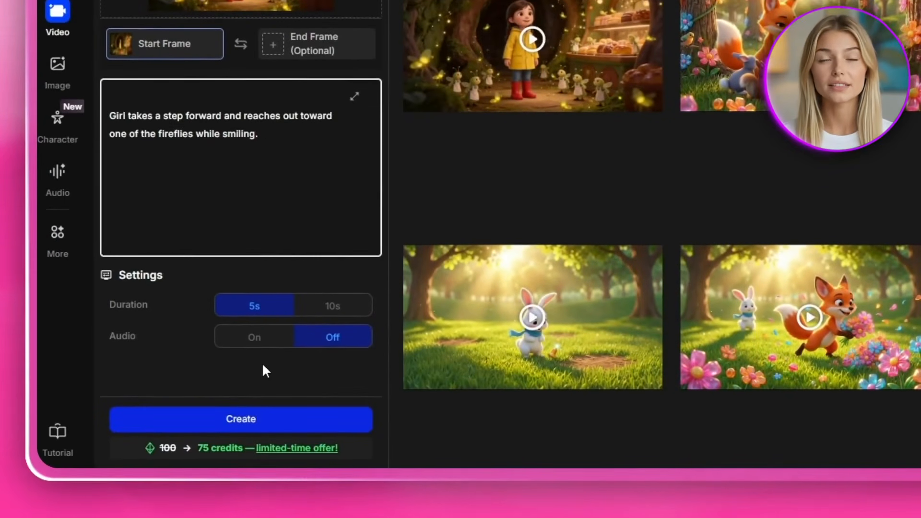
left_click(244, 420)
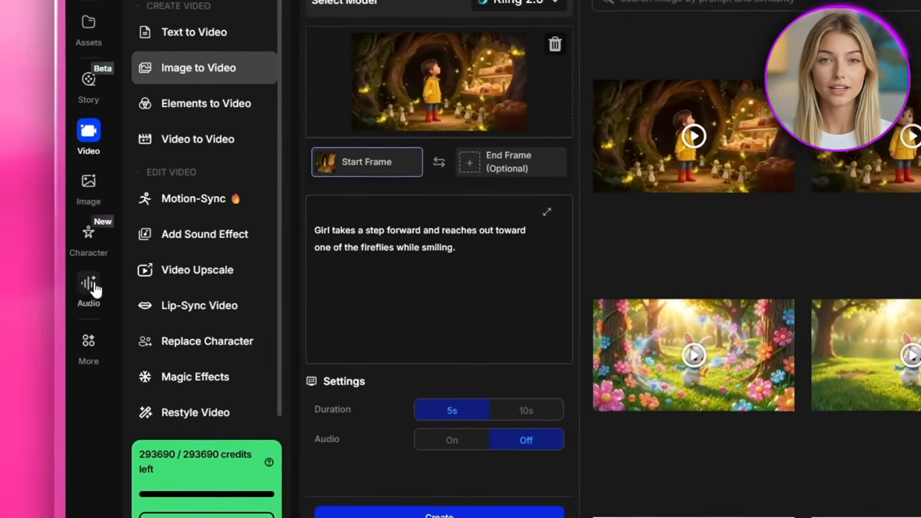
- Open the voice selection for a new audio voiceover and filter the voices to Female and Young
left_click(75, 304)
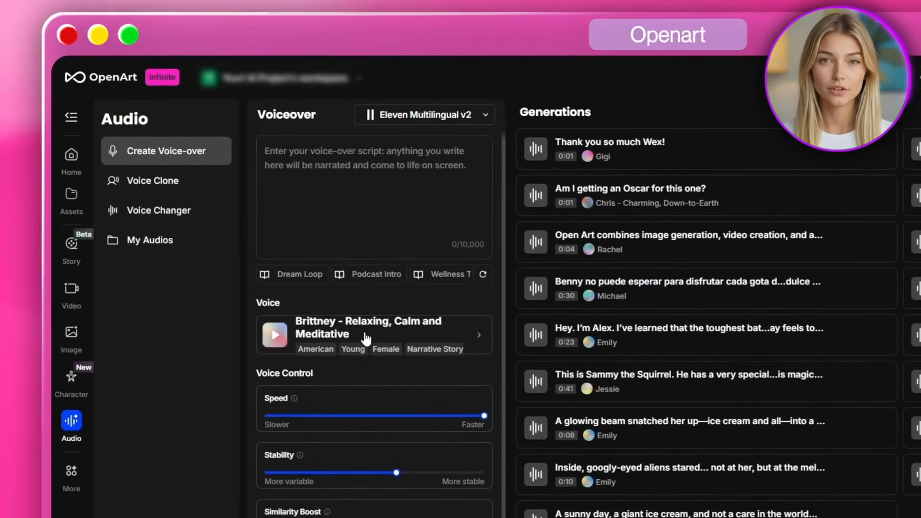
left_click(365, 338)
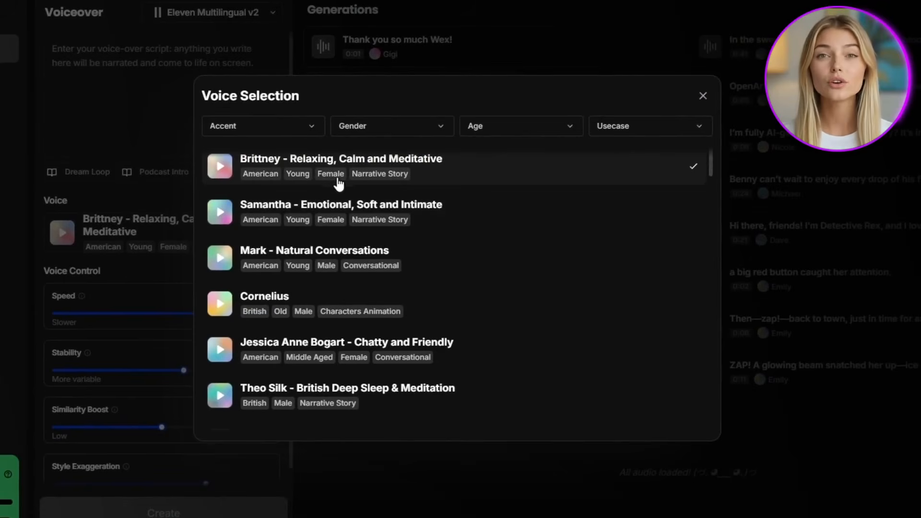
left_click(369, 126)
left_click(372, 173)
left_click(504, 126)
left_click(479, 214)
- Preview several of the filtered young female voices and choose Gigi for the voiceover
left_click(219, 166)
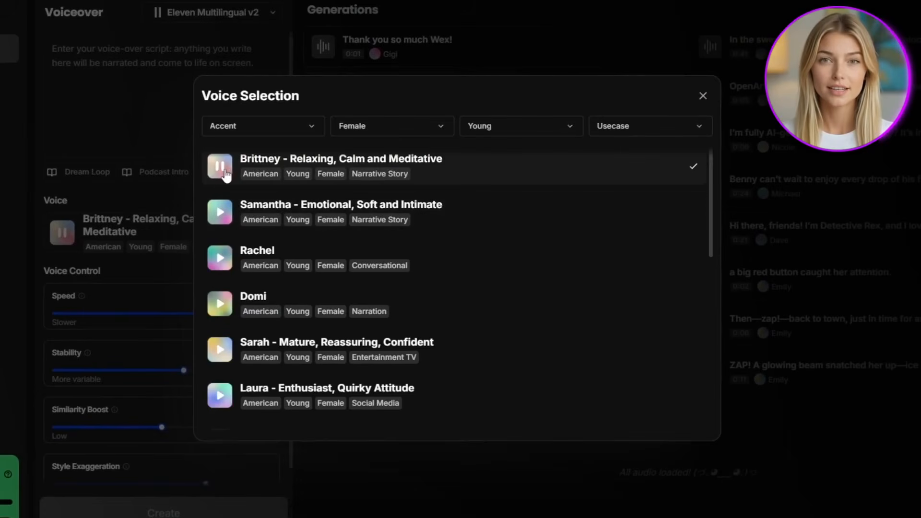
left_click(214, 219)
left_click(216, 264)
left_click(217, 308)
scroll(219, 310, "down", 2)
left_click(237, 318)
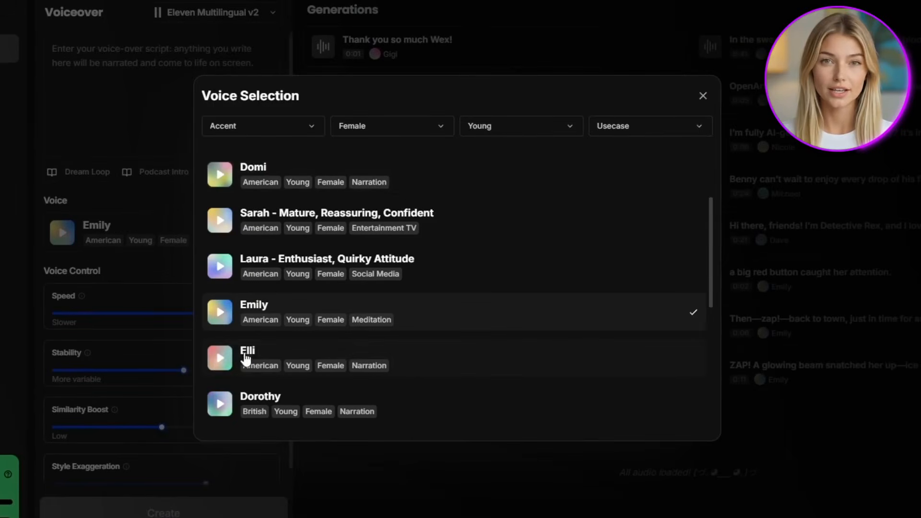
left_click(220, 361)
scroll(249, 312, "down", 2)
left_click(220, 320)
scroll(217, 311, "down", 2)
left_click(217, 302)
scroll(221, 293, "down", 2)
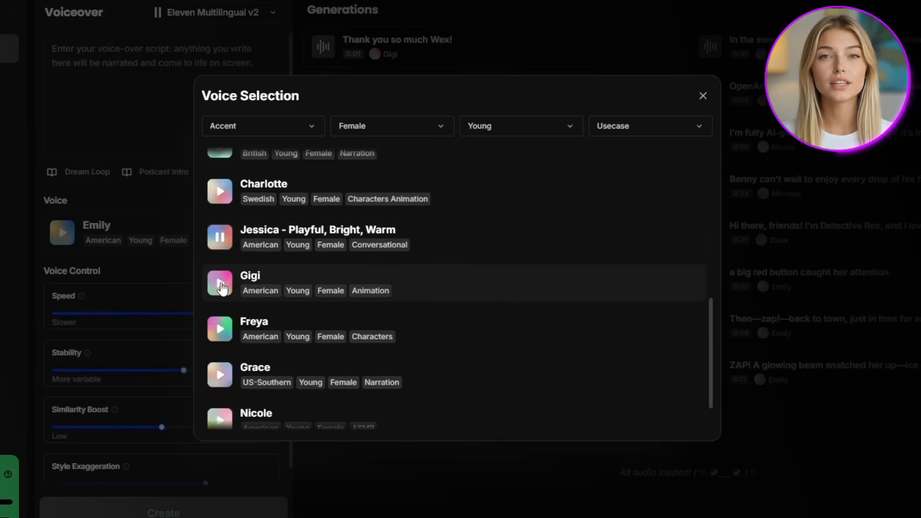
left_click(451, 293)
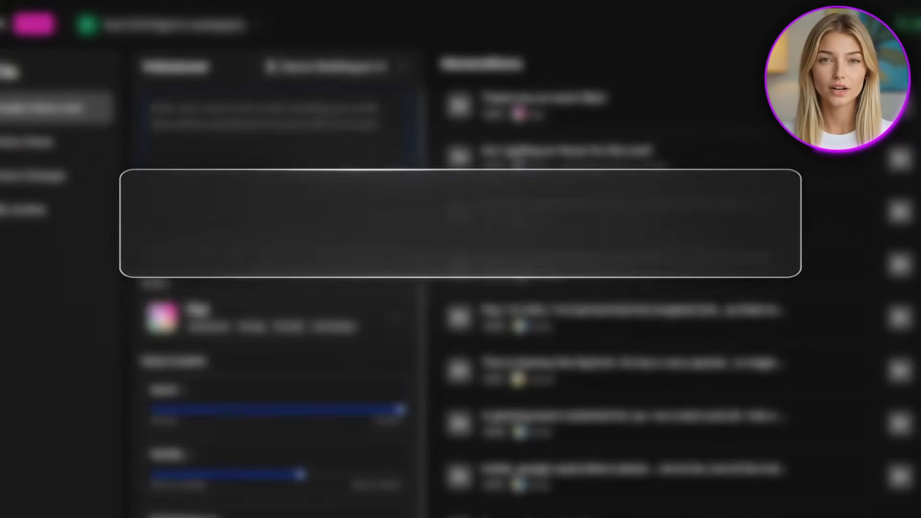
- Generate a voiceover saying "Wow, this place is amazing! I can't believe fireflies made all of these tiny little pastries."
type("Wow,")
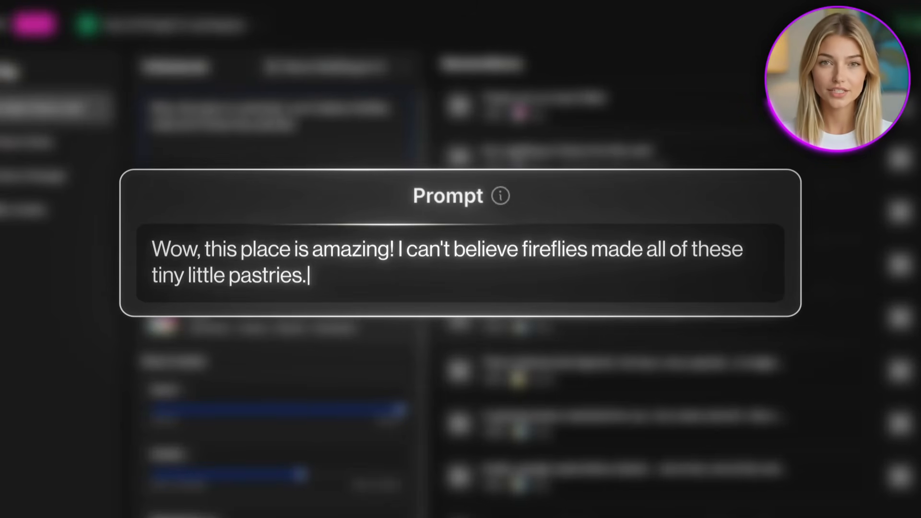
left_click(294, 465)
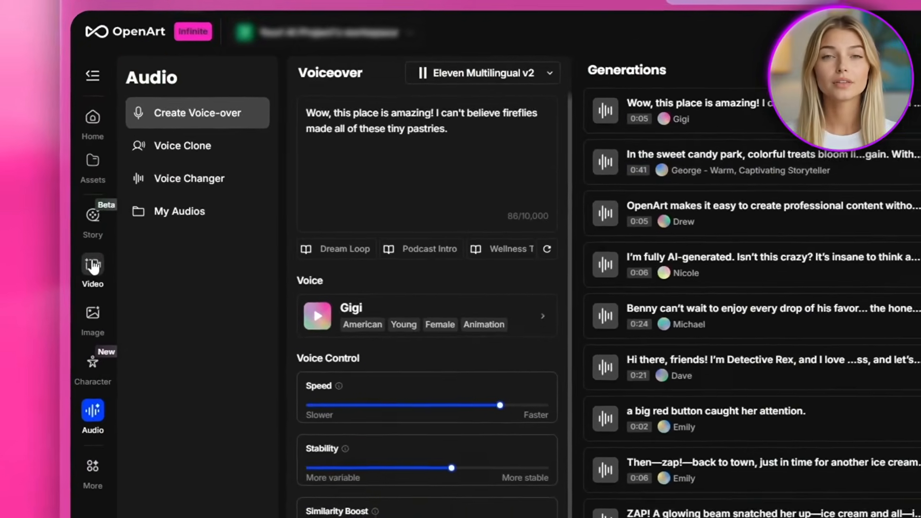
- Open the Lip-Sync Video tool and use the generated clip of the girl facing forward as the talking video
left_click(81, 248)
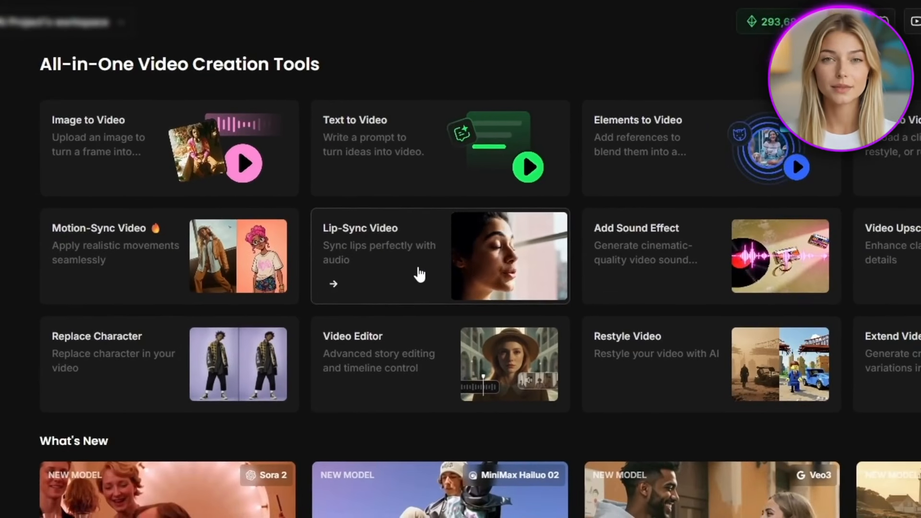
left_click(419, 275)
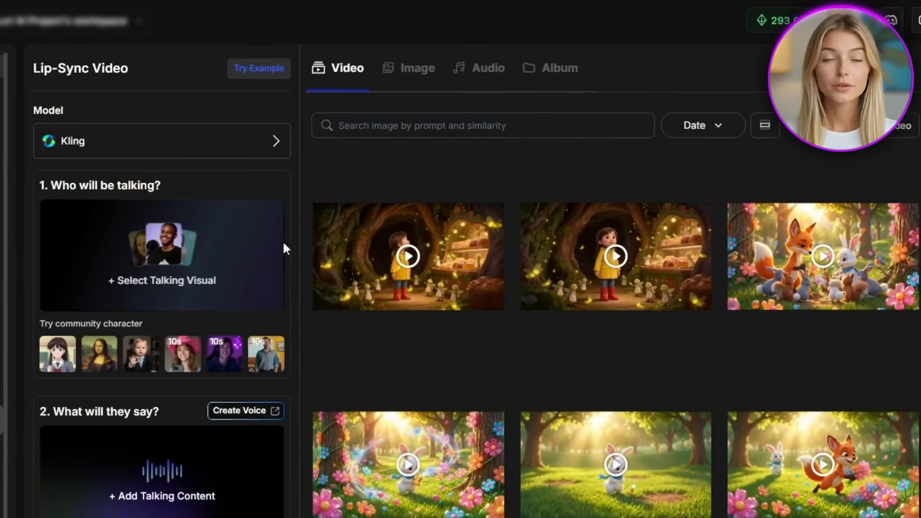
mouse_move(145, 256)
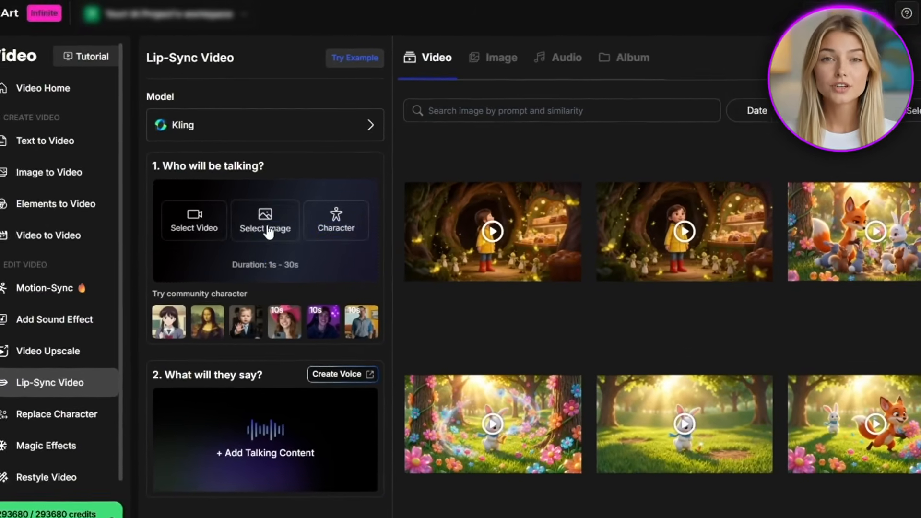
left_click_drag(145, 257, 100, 299)
left_click(250, 264)
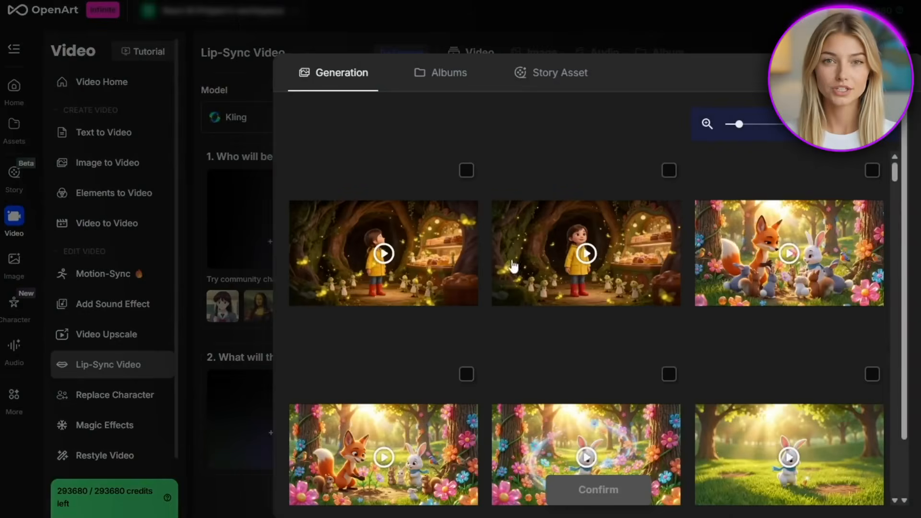
left_click(556, 261)
left_click(595, 488)
- Add the "Wow, this place is amazing!" voiceover as the talking content and generate the lip-sync video
mouse_move(325, 366)
left_click(253, 362)
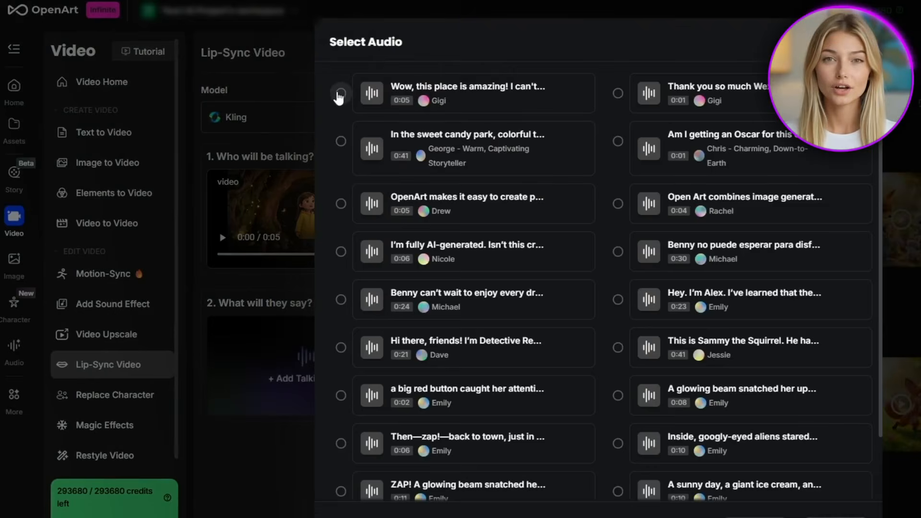
left_click(341, 94)
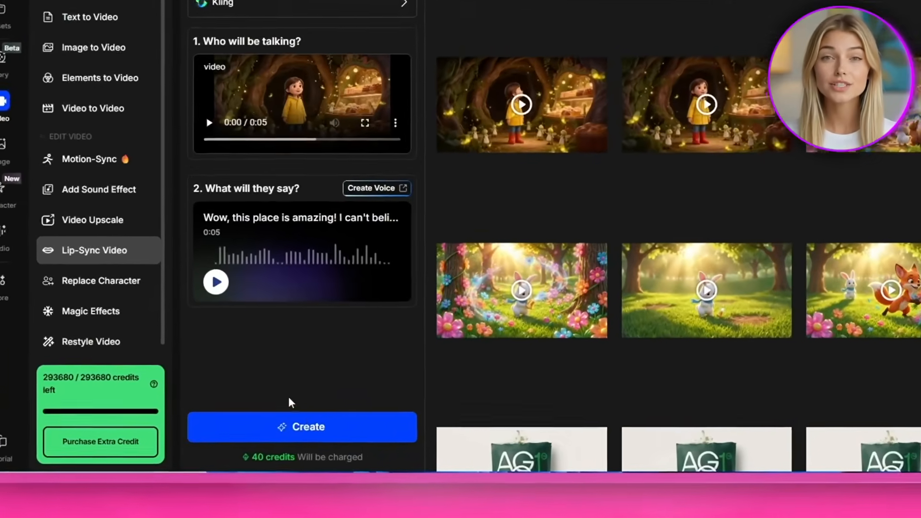
left_click(267, 448)
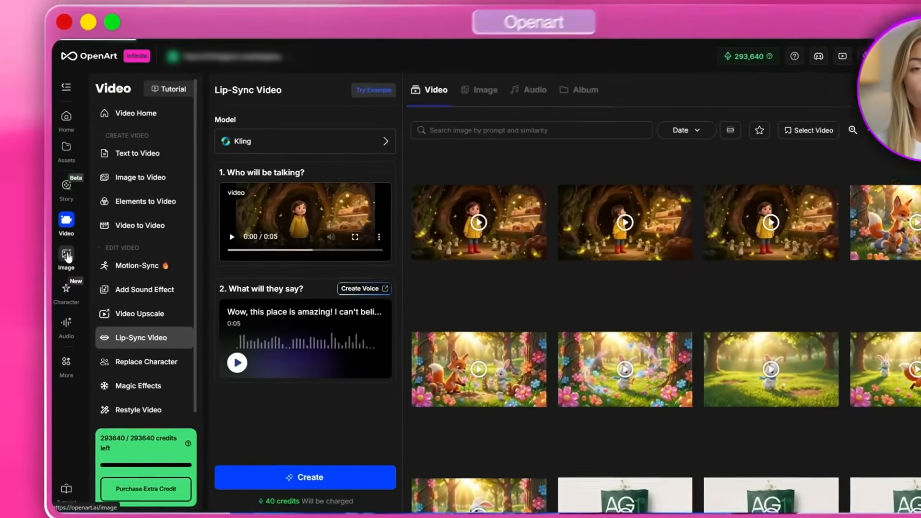
- Generate four images of the same girl leaning on a tiny bakery counter, watching fireflies decorate a glowing cupcake, with her picture as Omni Reference
left_click(67, 255)
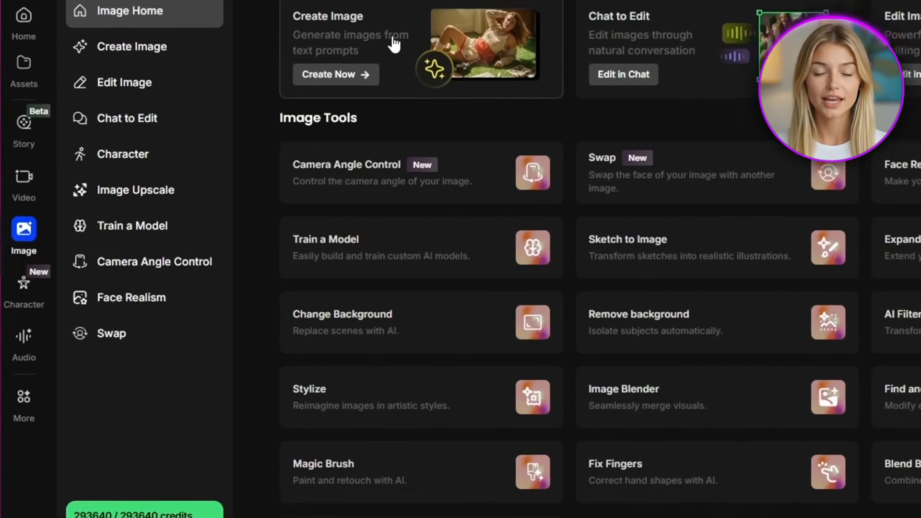
left_click(394, 44)
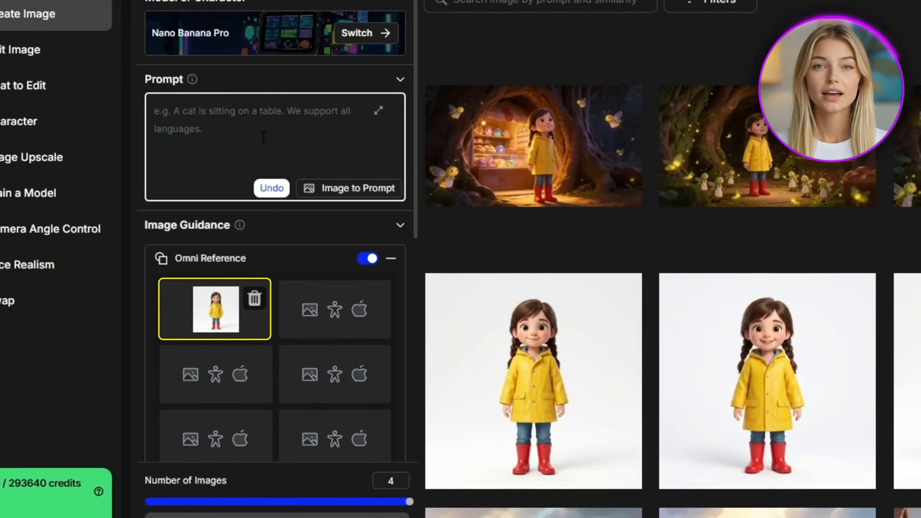
type("Sam")
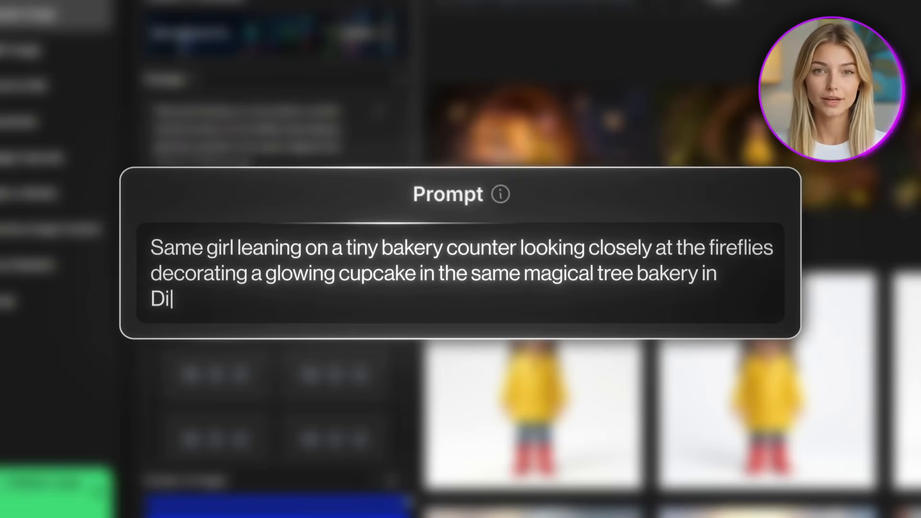
type("e")
scroll(278, 336, "down", 3)
left_click(297, 397)
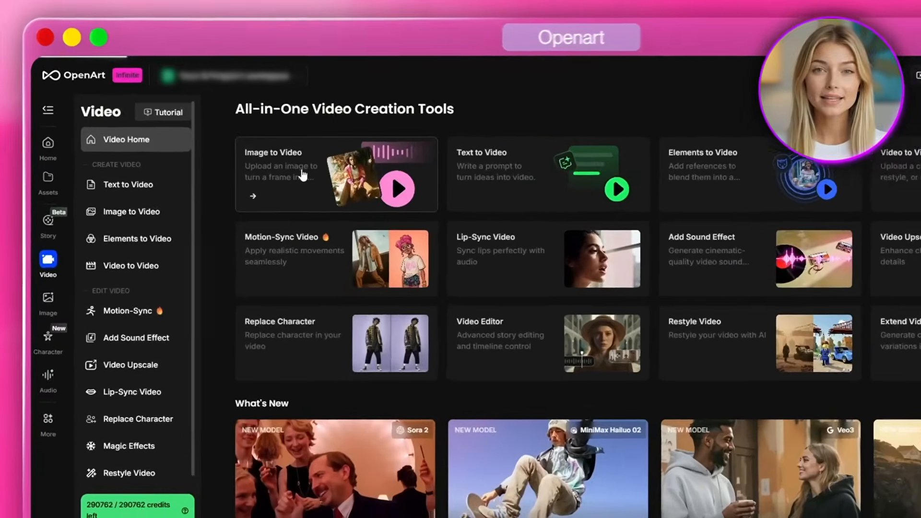
- Open the generated video of the girl reaching toward a firefly and grab its last frame for a new video
left_click(304, 179)
left_click(731, 261)
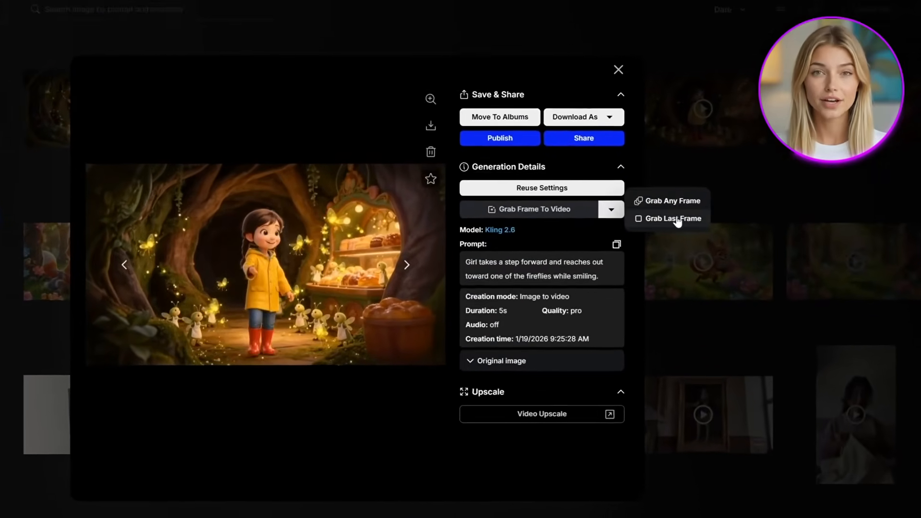
left_click(776, 266)
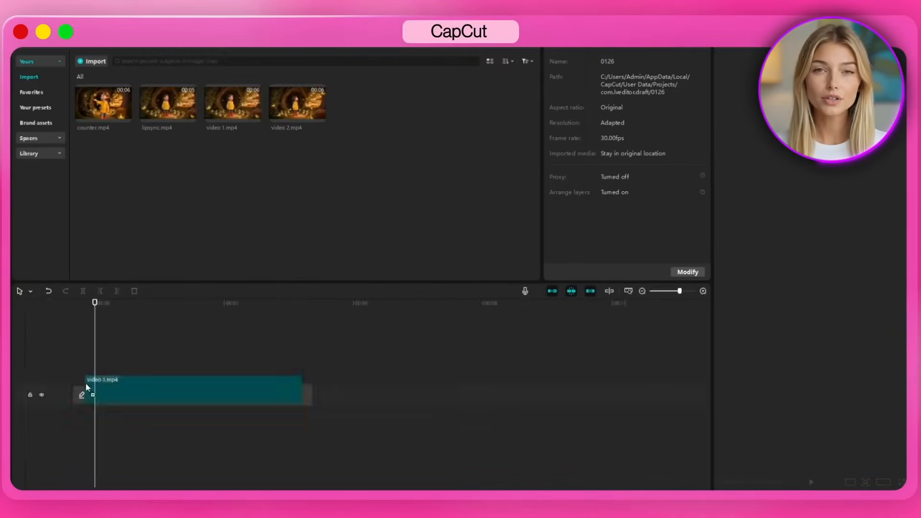
- Switch to CapCut and line up video 1.mp4, video 2.mp4 and counter.mp4 in sequence on the main track
left_click_drag(86, 388, 87, 390)
left_click_drag(297, 104, 298, 398)
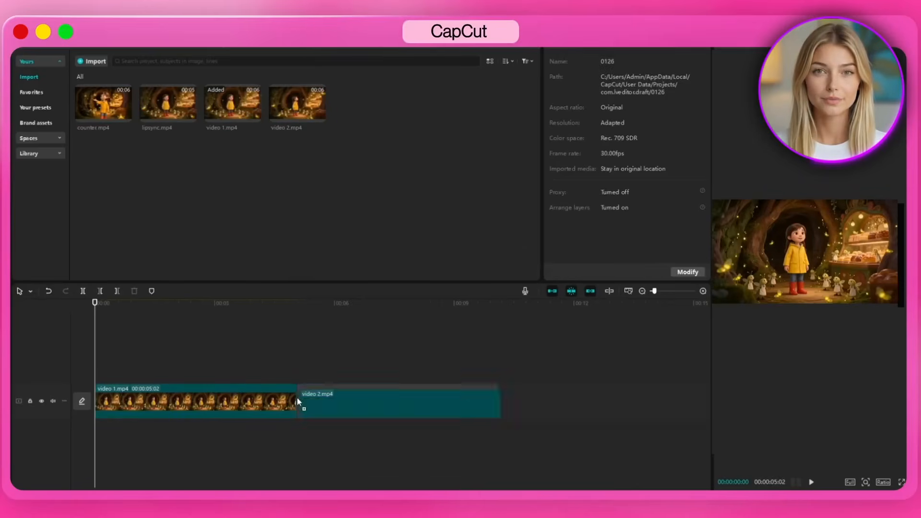
- Place lipsync.mp4 on a track above the first clip and extract its audio to a separate audio track
left_click_drag(168, 103, 170, 369)
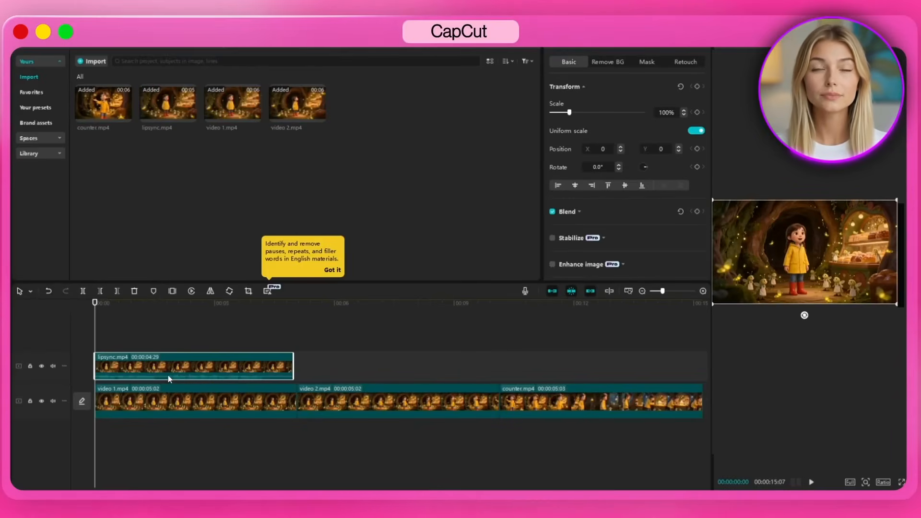
right_click(167, 375)
left_click(229, 422)
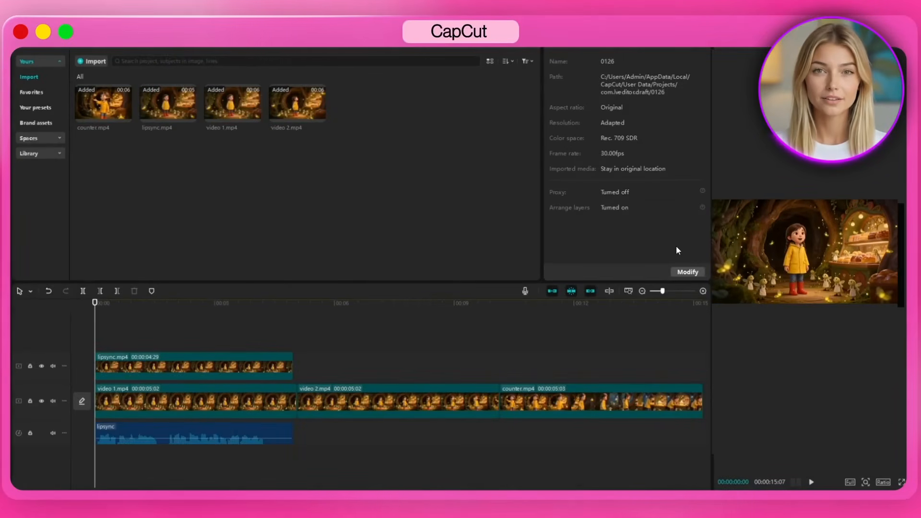